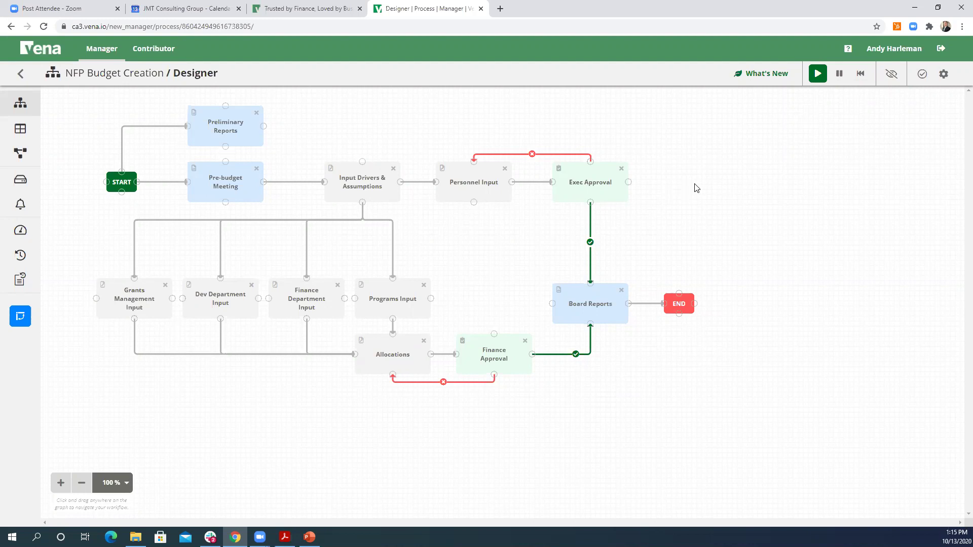
Step: Check out OpEx Planning.xlsm from the Detailed OpEx Input task in the Contributor area and open the downloaded workbook in Excel
click(152, 51)
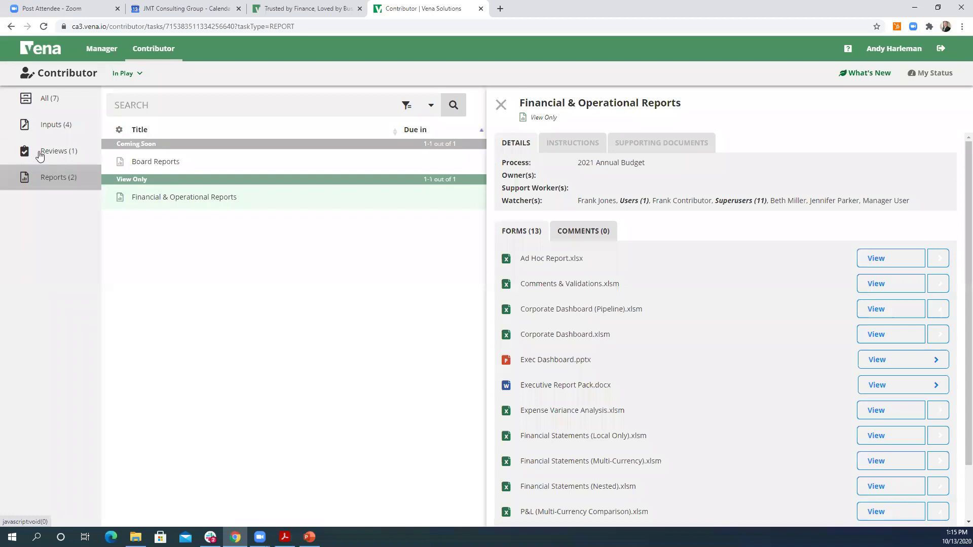
click(57, 129)
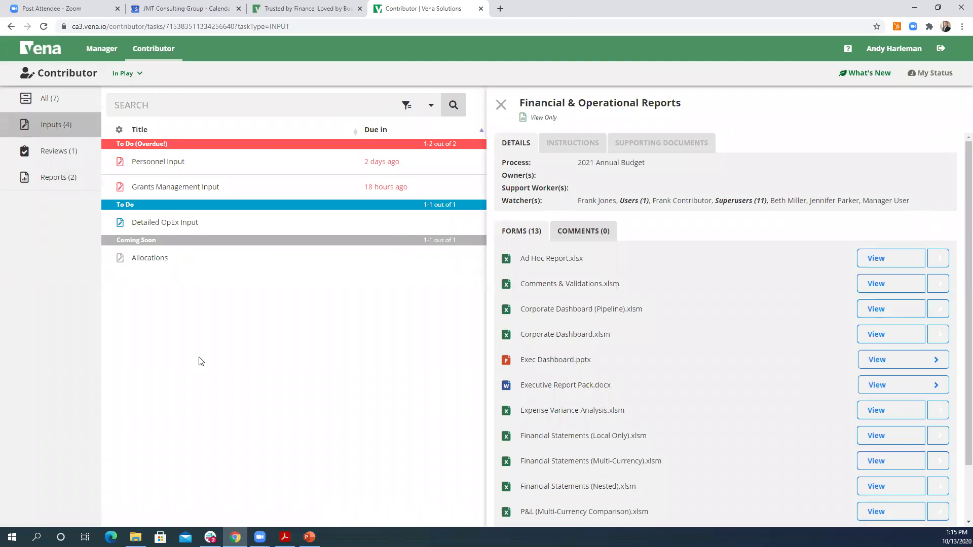
click(157, 226)
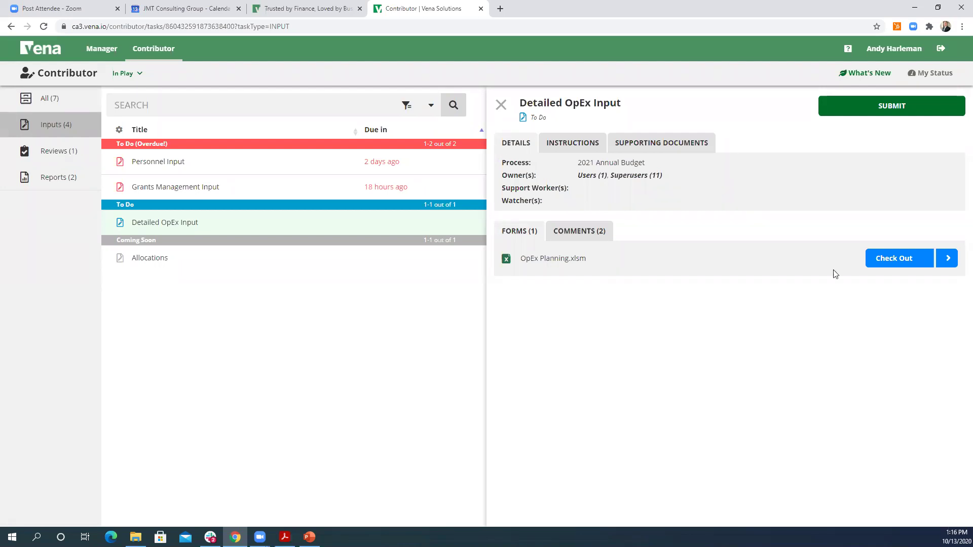
click(888, 262)
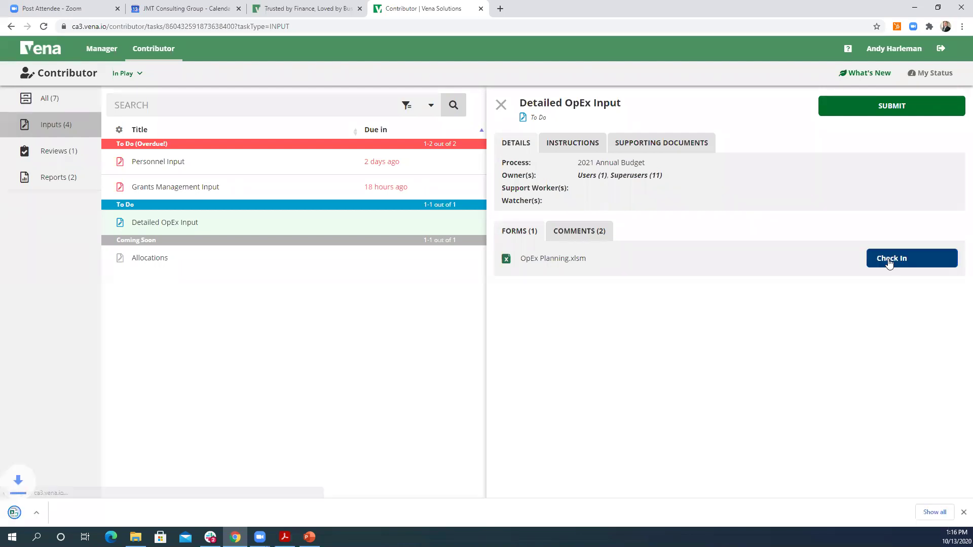
click(68, 508)
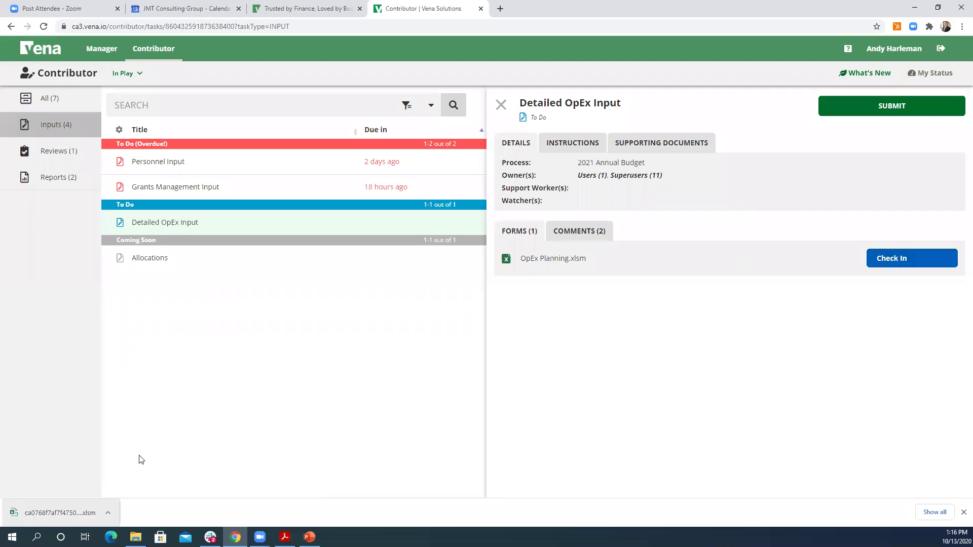
click(49, 513)
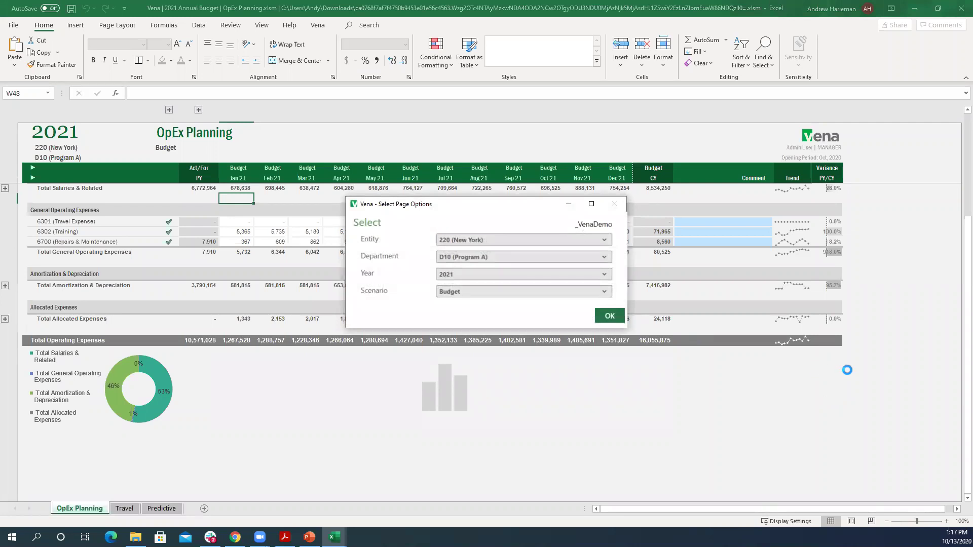
Step: Load the OpEx Planning template for entity 250 (San Francisco), year 2021 and the Forecast scenario
click(607, 239)
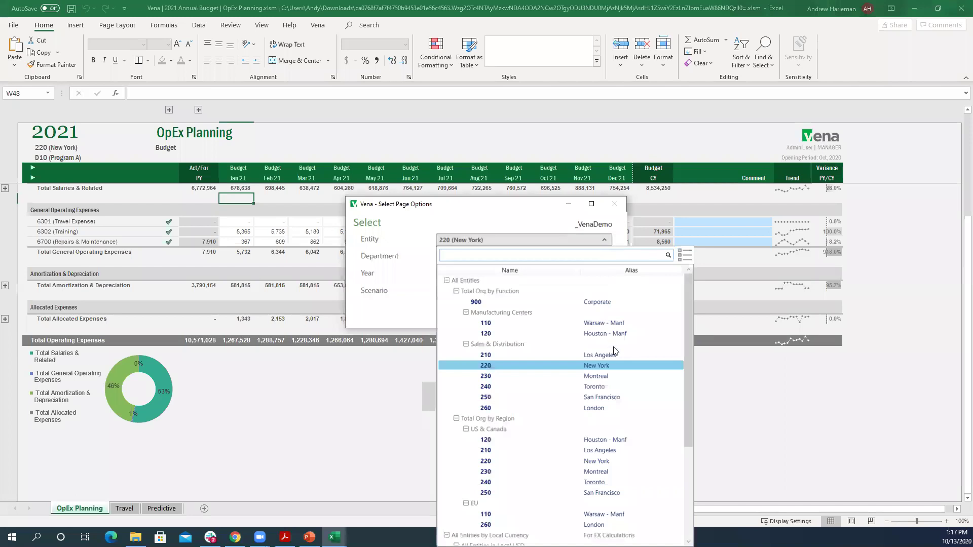
click(610, 397)
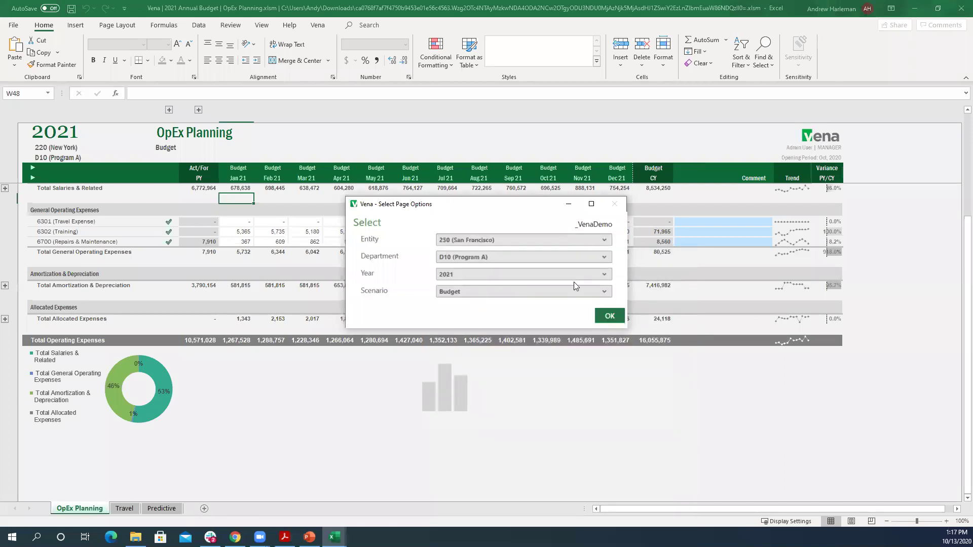
click(608, 277)
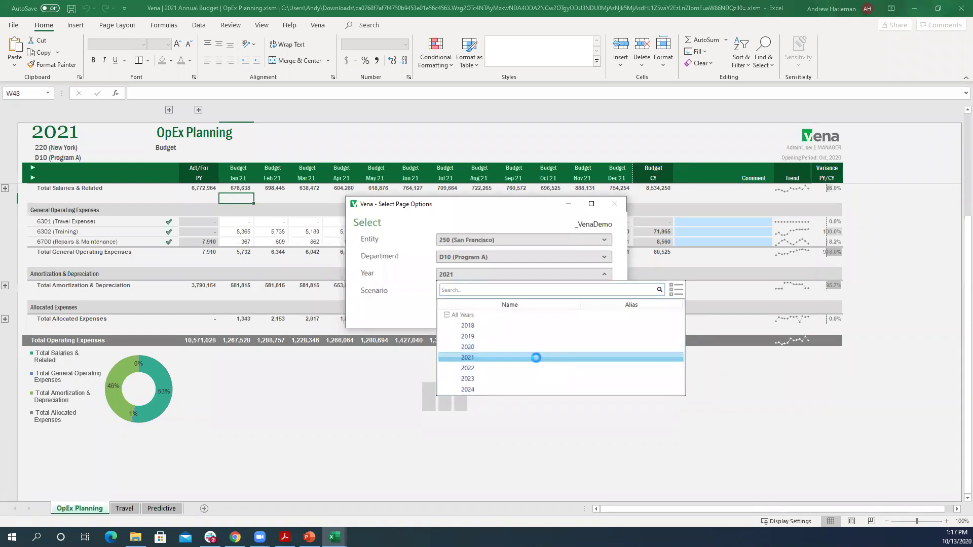
click(560, 358)
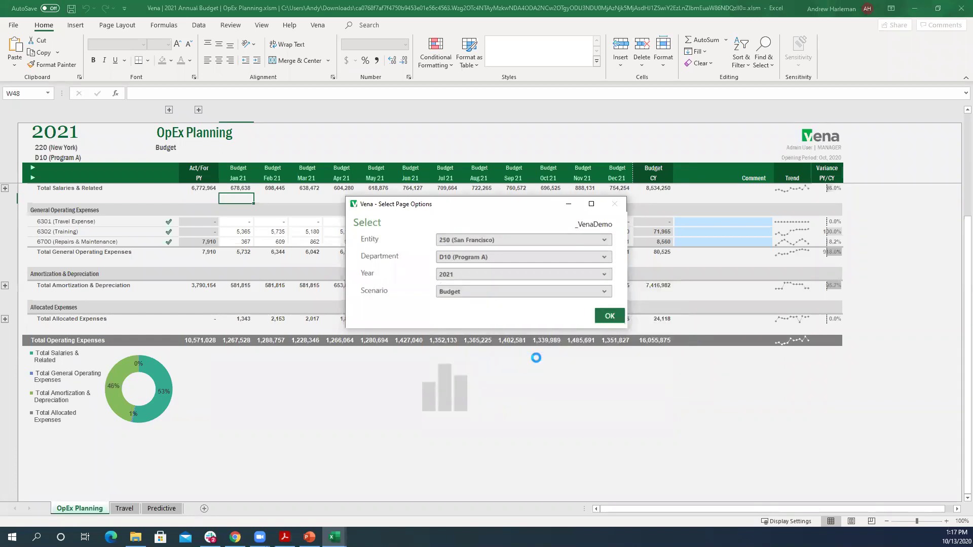
click(609, 292)
click(532, 363)
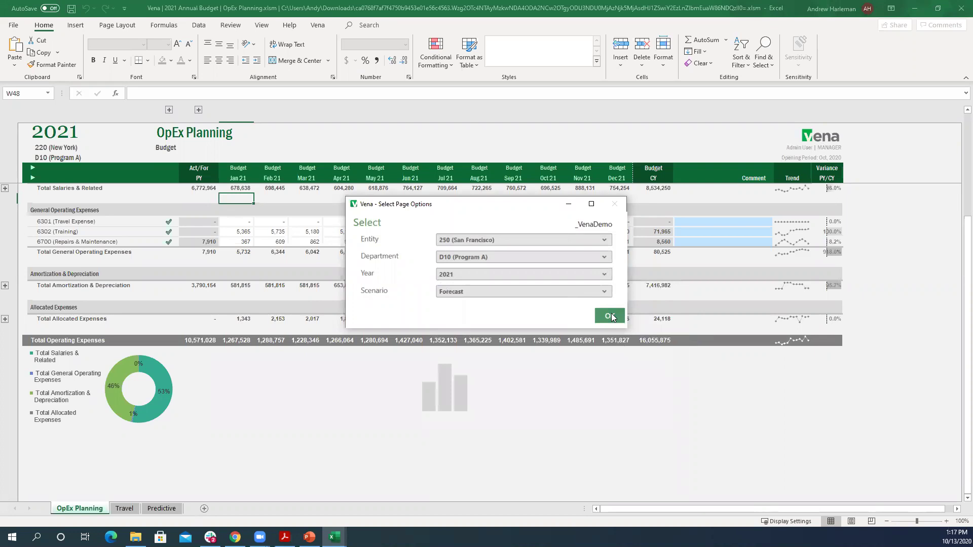
click(610, 316)
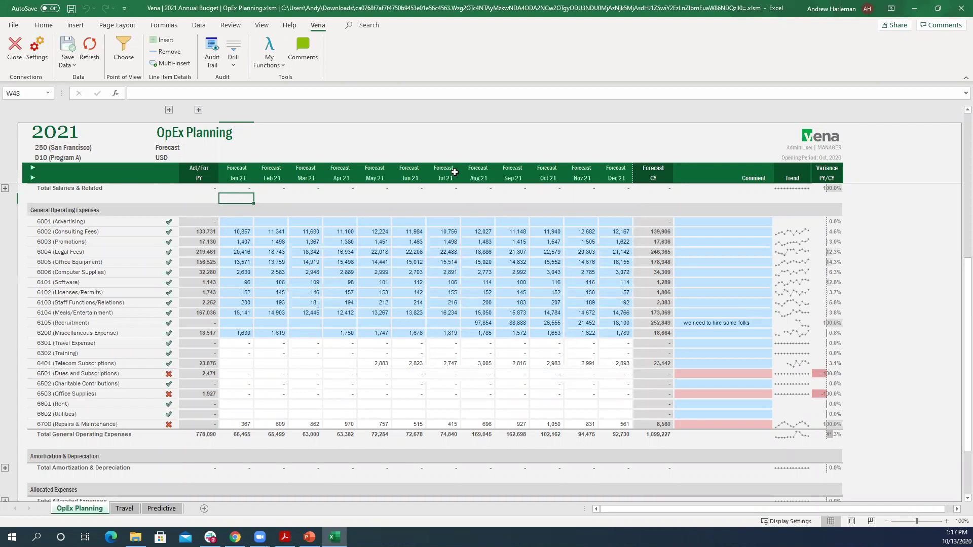
Step: Enter 99999 as the July 2021 forecast for account 6105 (Recruitment)
click(449, 322)
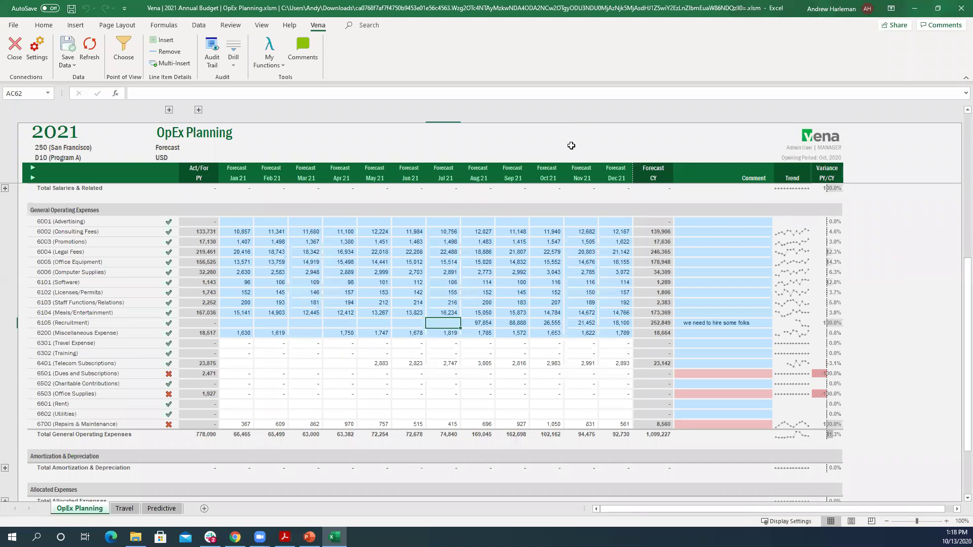
text(99999)
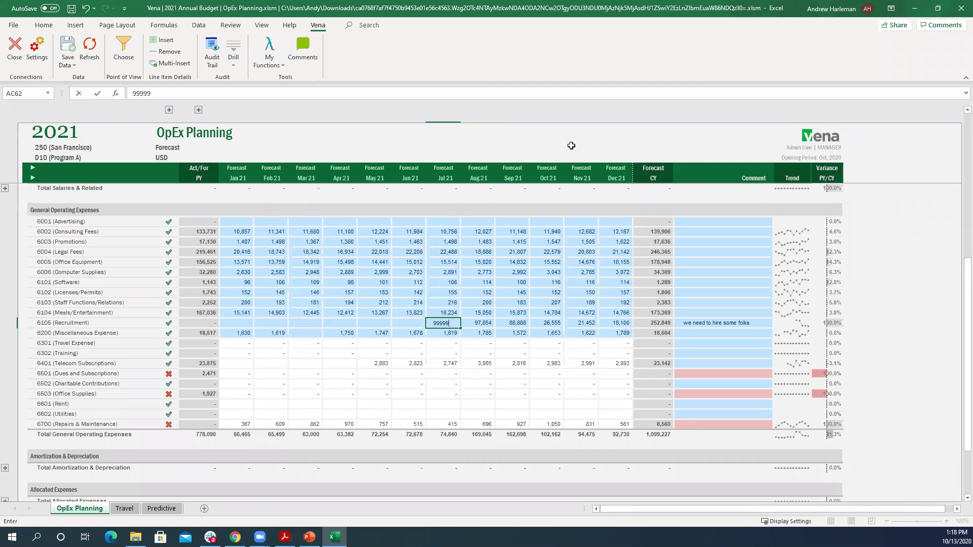
key(Tab)
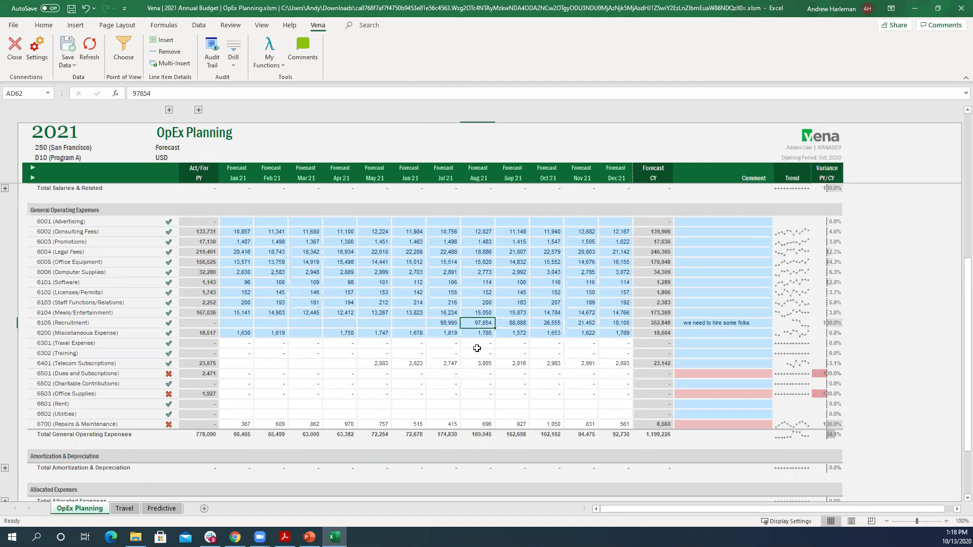
click(449, 323)
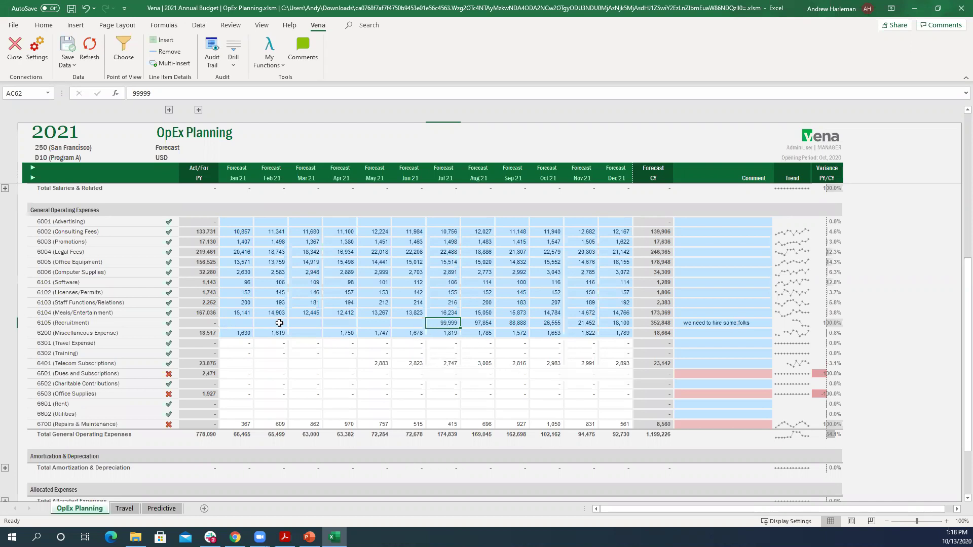
Step: Try to drill into the transactions behind the prior-year total for 6104 (Meals/Entertainment), and return to the July Recruitment cell
click(205, 313)
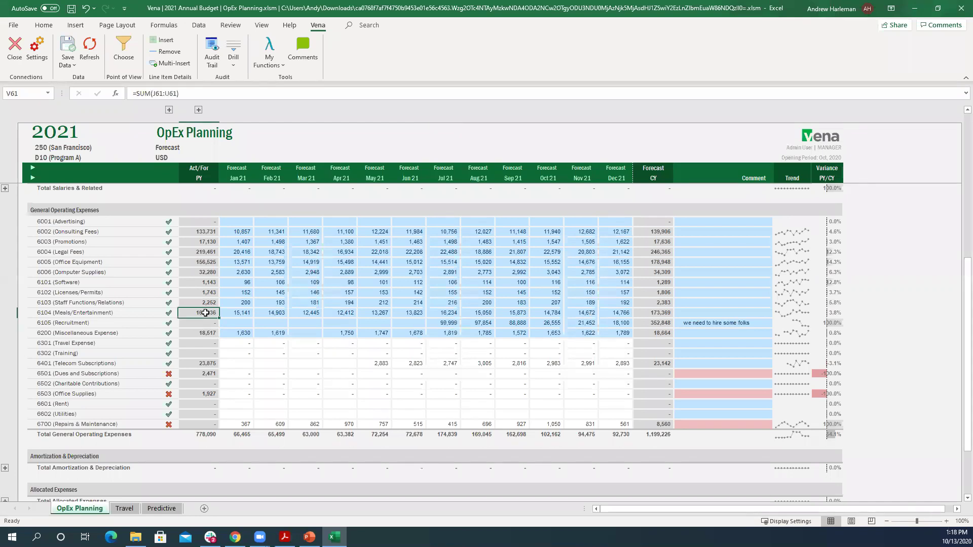
click(241, 62)
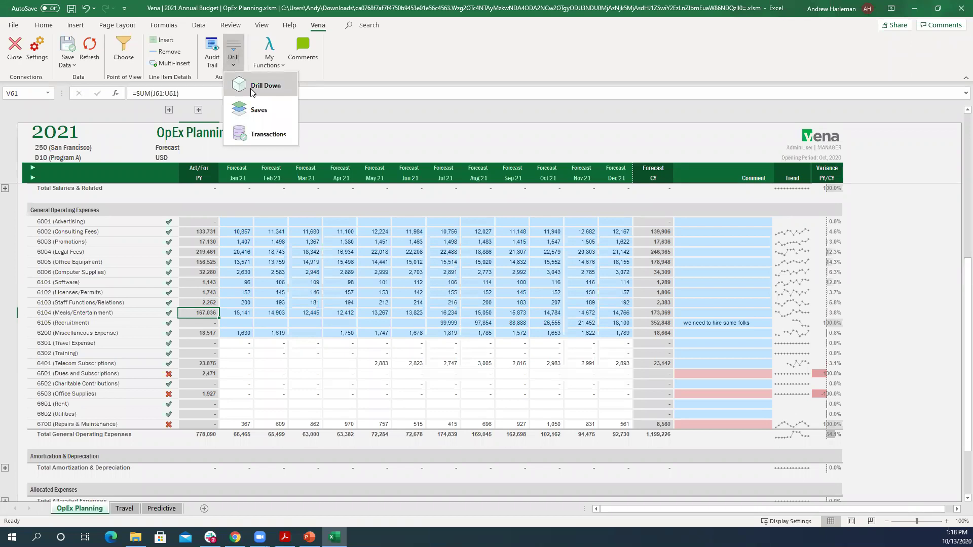
click(255, 134)
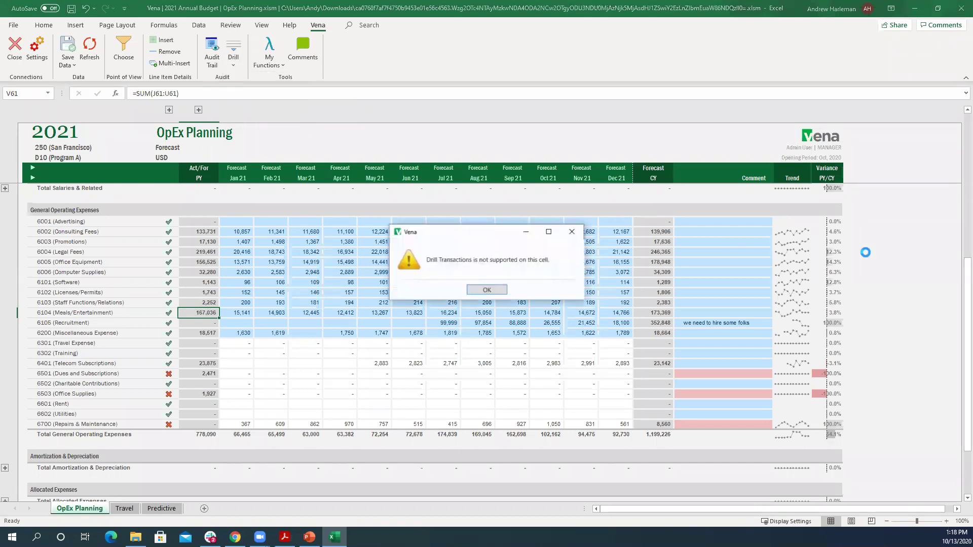
click(487, 290)
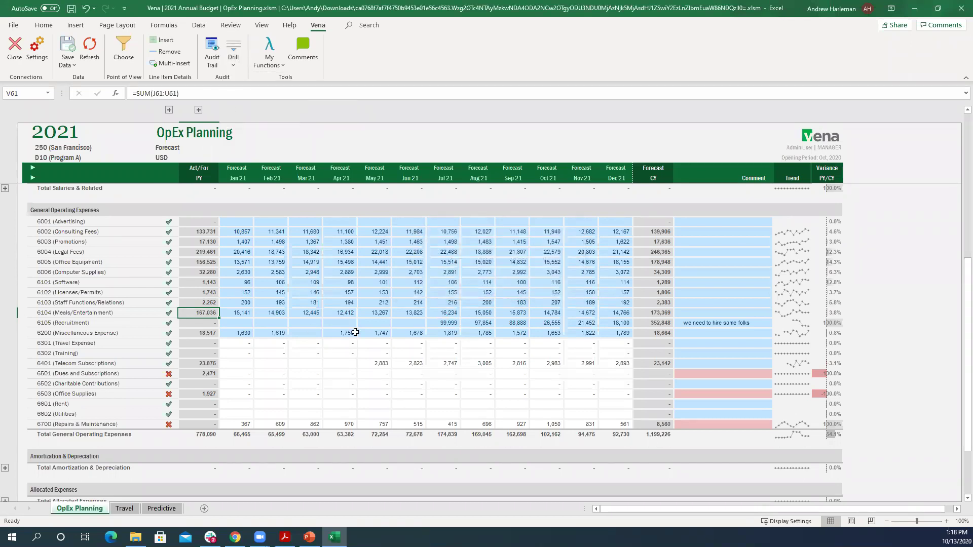
click(447, 323)
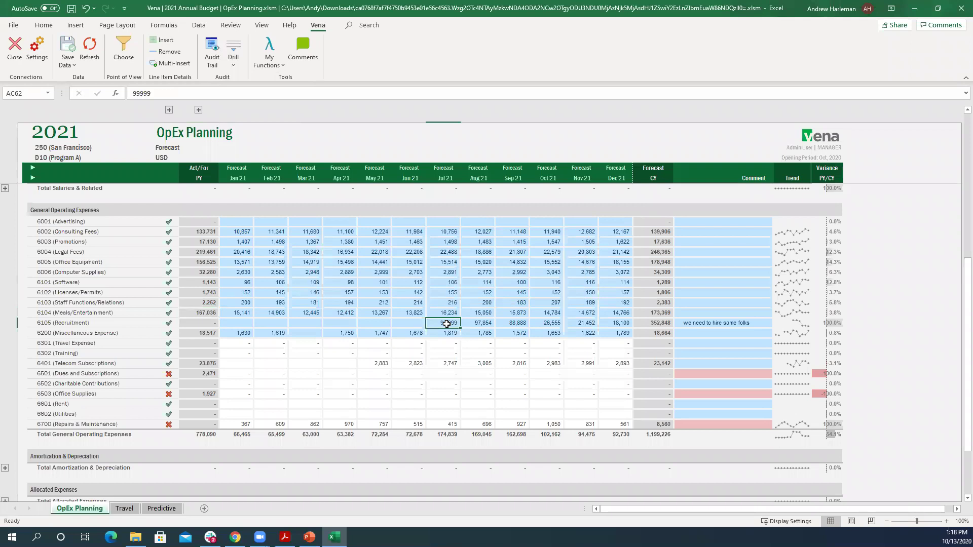
Step: Close the workbook, saving its data to the Vena database despite the threshold check and discarding the local Excel file changes
click(956, 7)
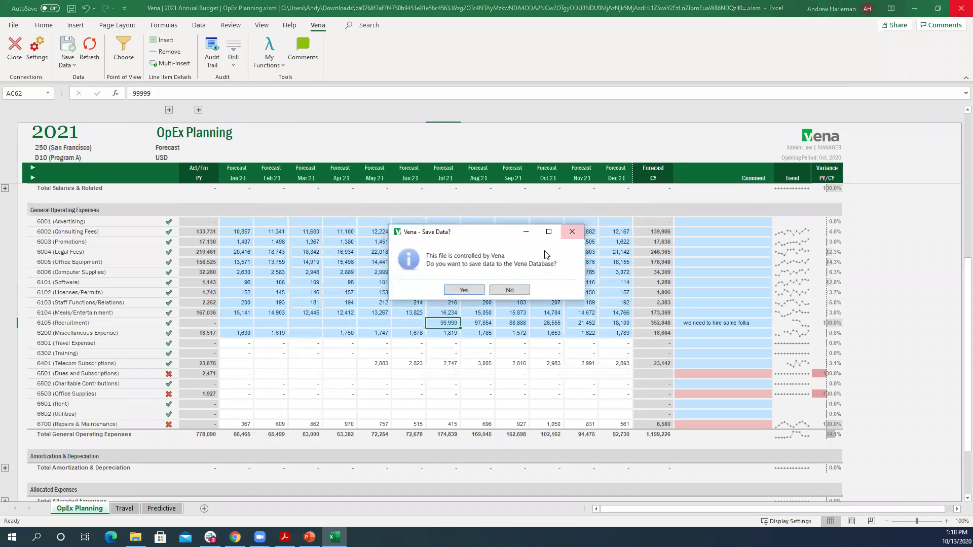
click(476, 290)
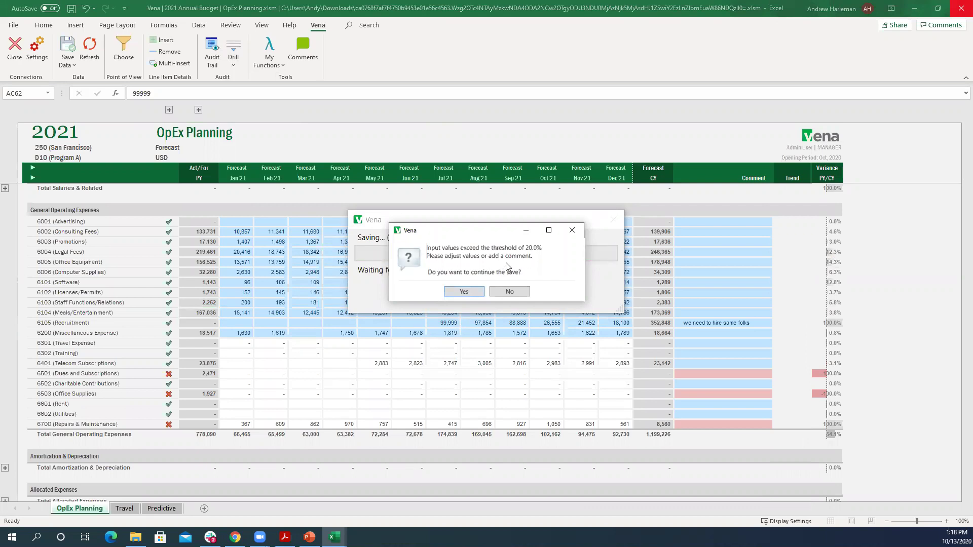
click(464, 292)
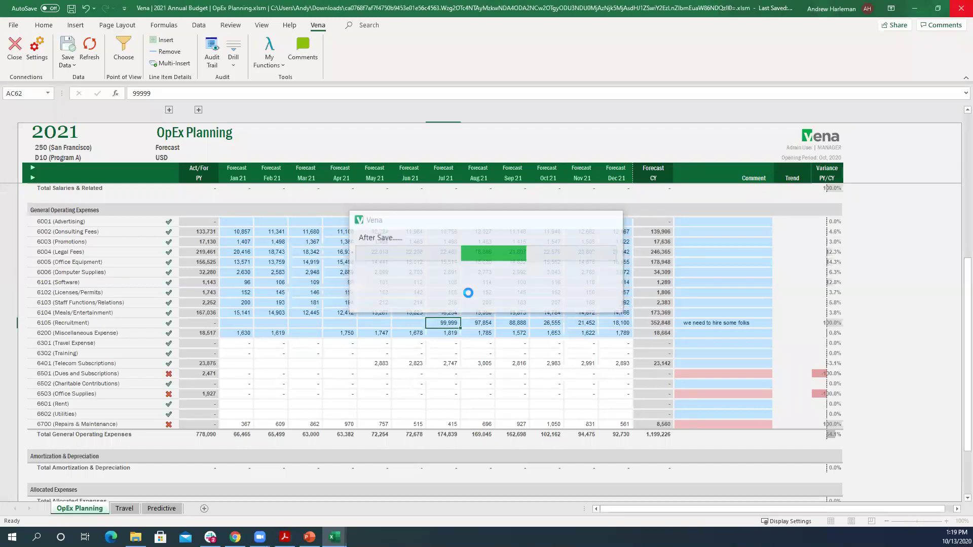
key(ctrl+w)
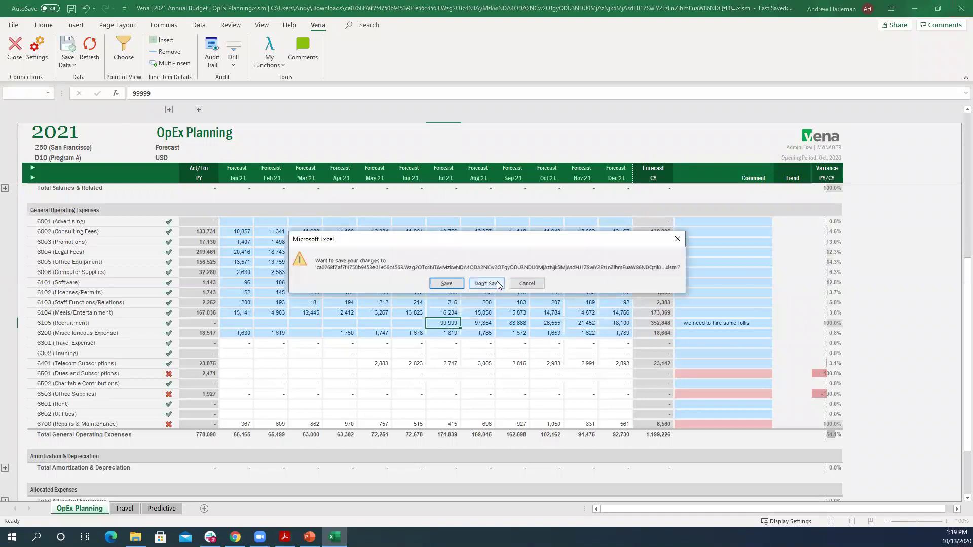
click(497, 285)
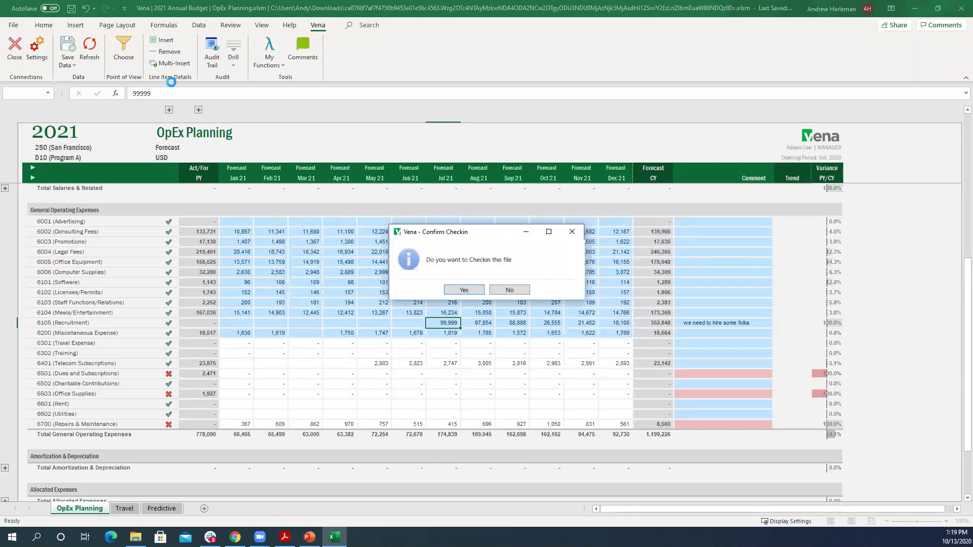
Step: Check the OpEx Planning file back in to Vena and return to the Detailed OpEx Input task in the browser
click(235, 537)
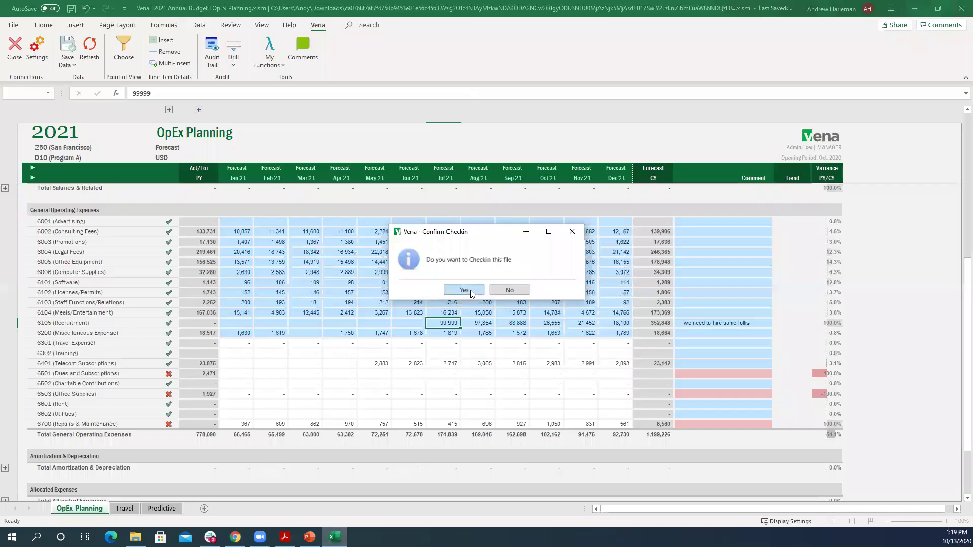
click(464, 290)
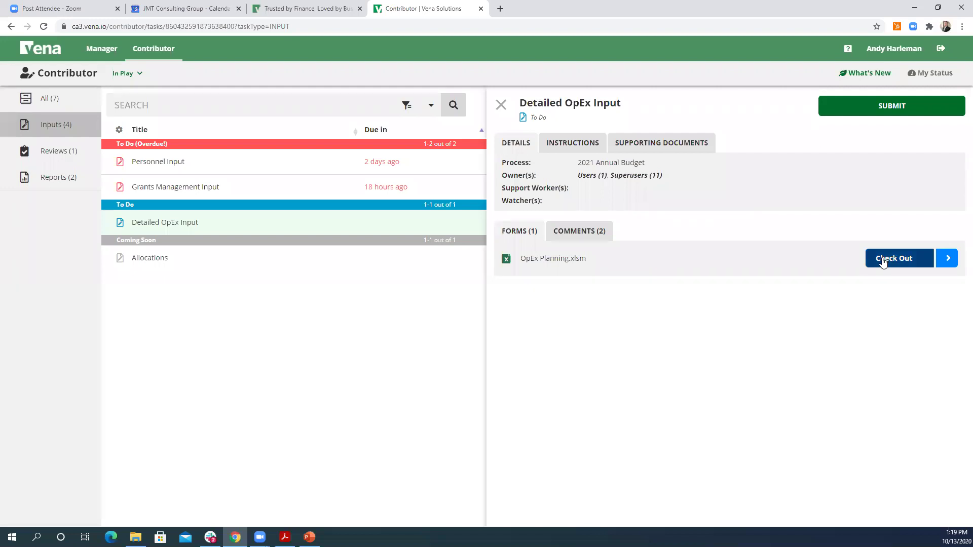
click(882, 261)
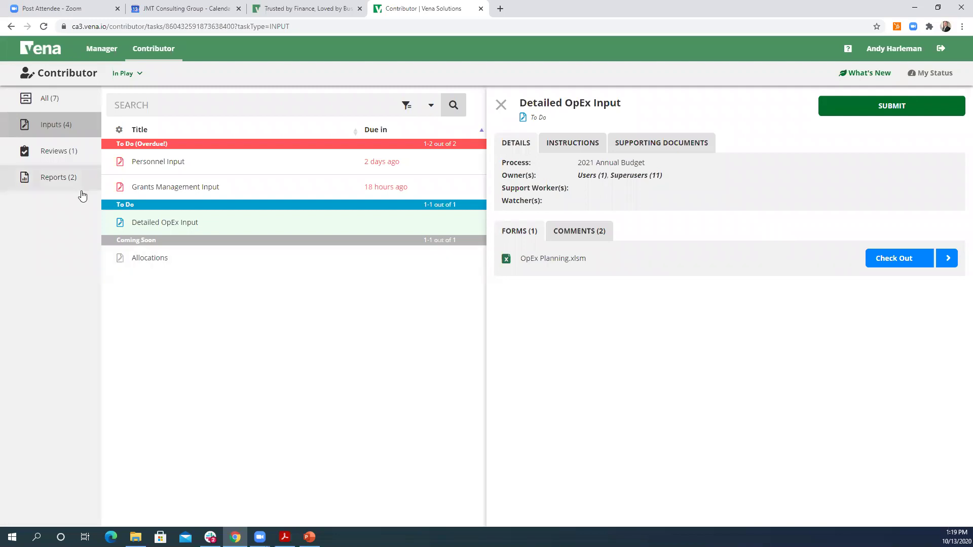
Step: Open the Expense Variance Analysis.xlsm form from Financial & Operational Reports in Excel for viewing
click(65, 178)
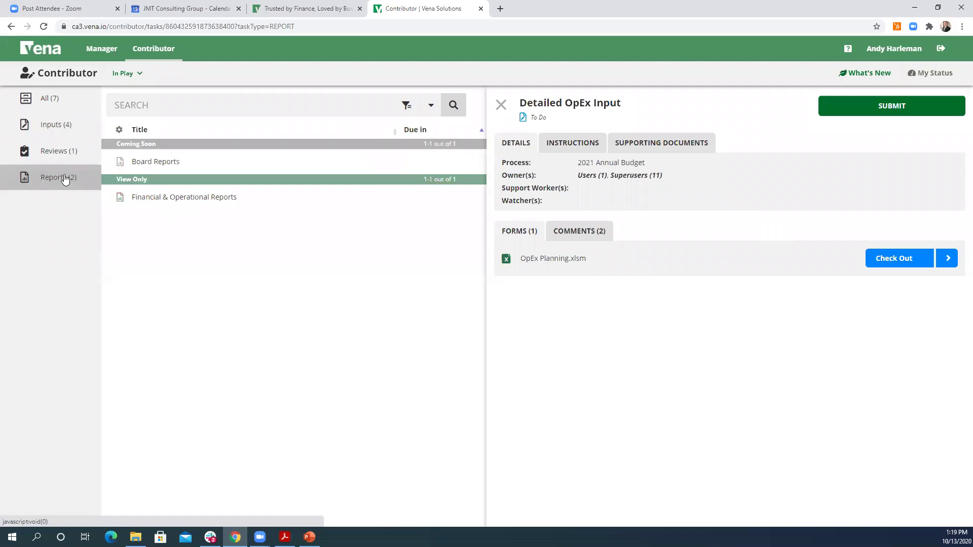
click(175, 197)
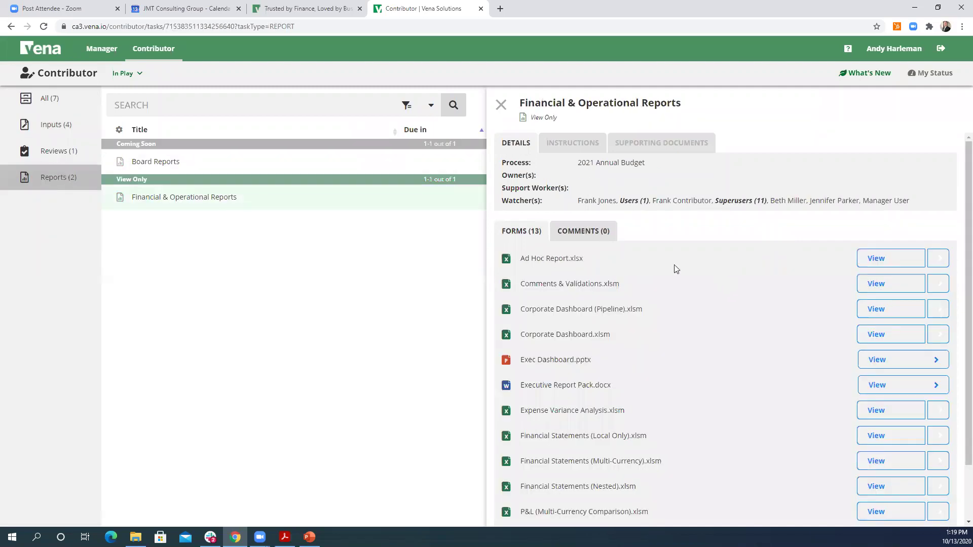
click(899, 416)
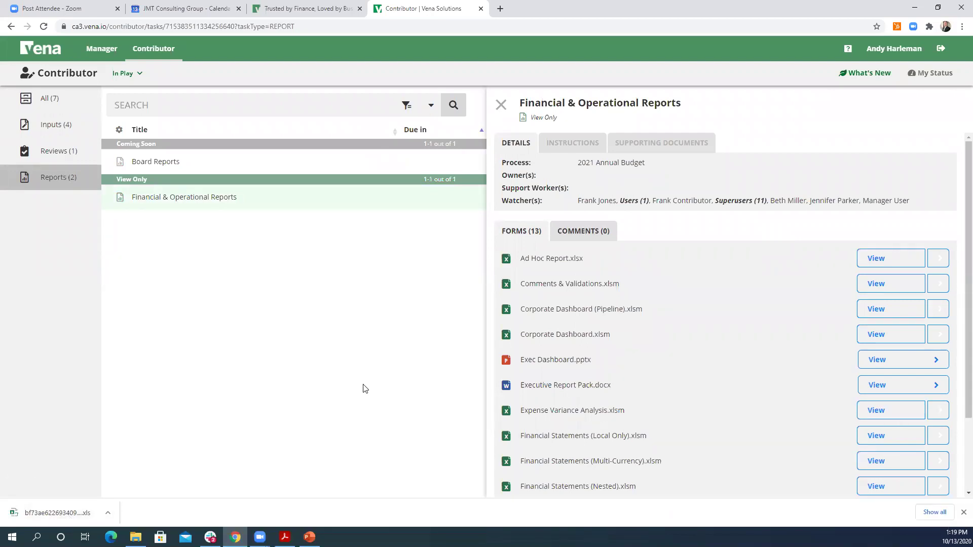
click(49, 513)
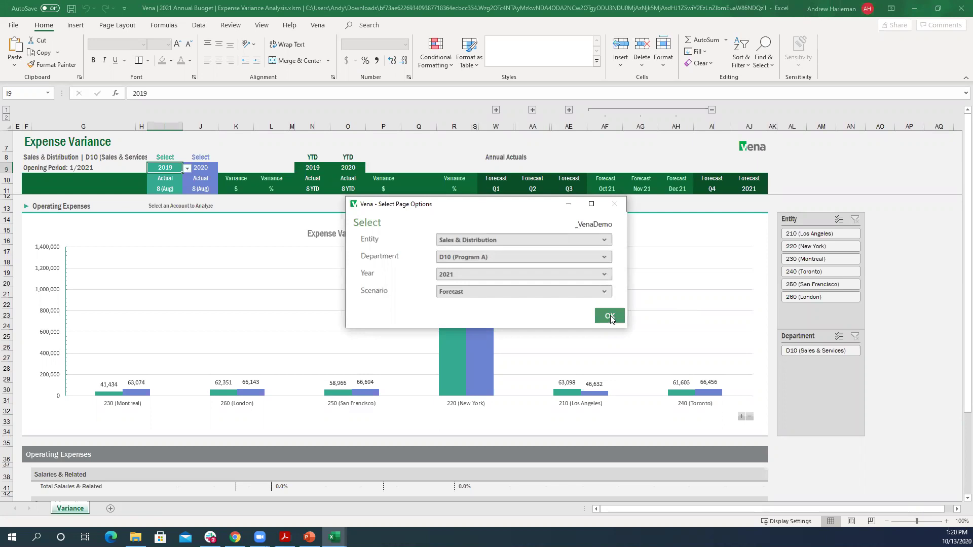
Step: Load the Expense Variance report with Sales & Distribution as the entity
click(602, 242)
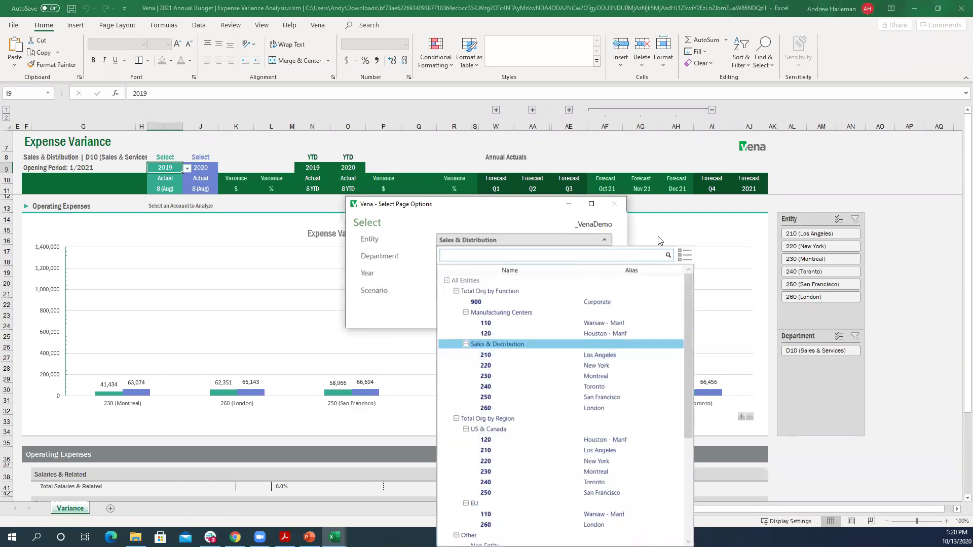
click(615, 345)
click(612, 316)
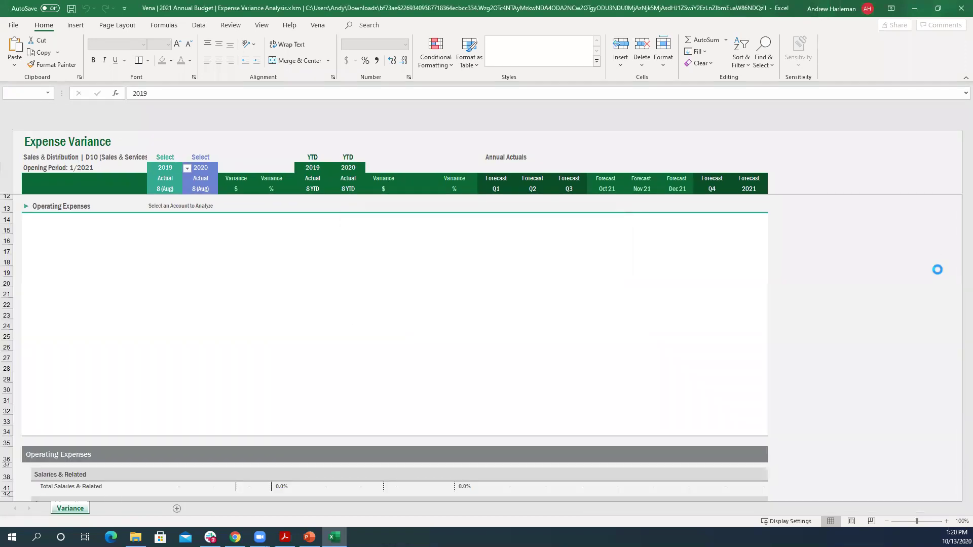
Step: Drill into the transactions behind the August 2020 actual for 6002 (Consulting Fees) in the Expense Variance report
scroll(937, 269, down, 4)
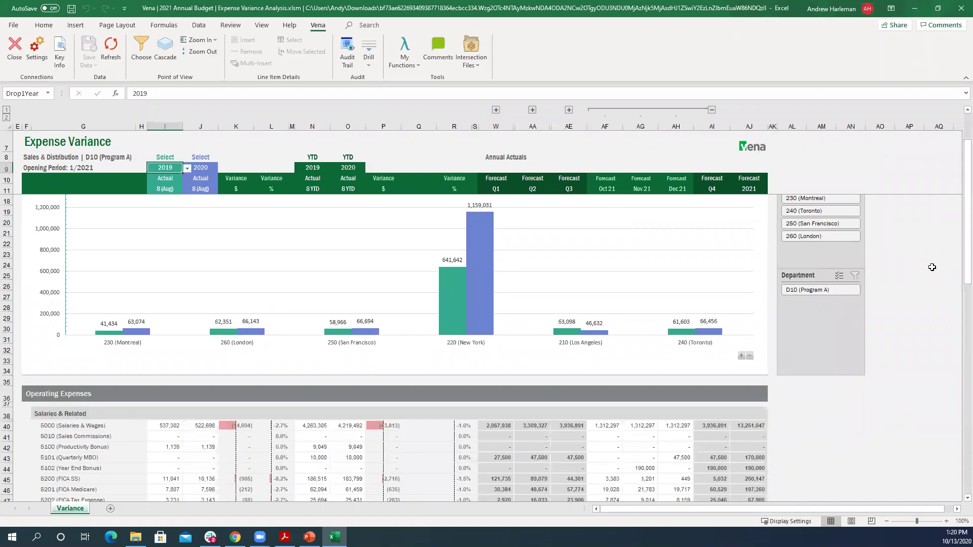
scroll(932, 267, down, 1)
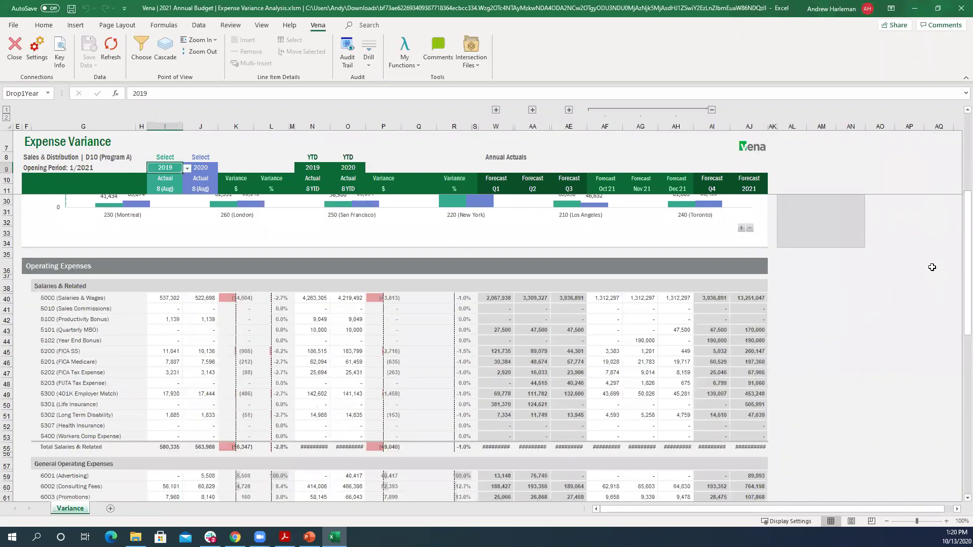
scroll(932, 267, down, 3)
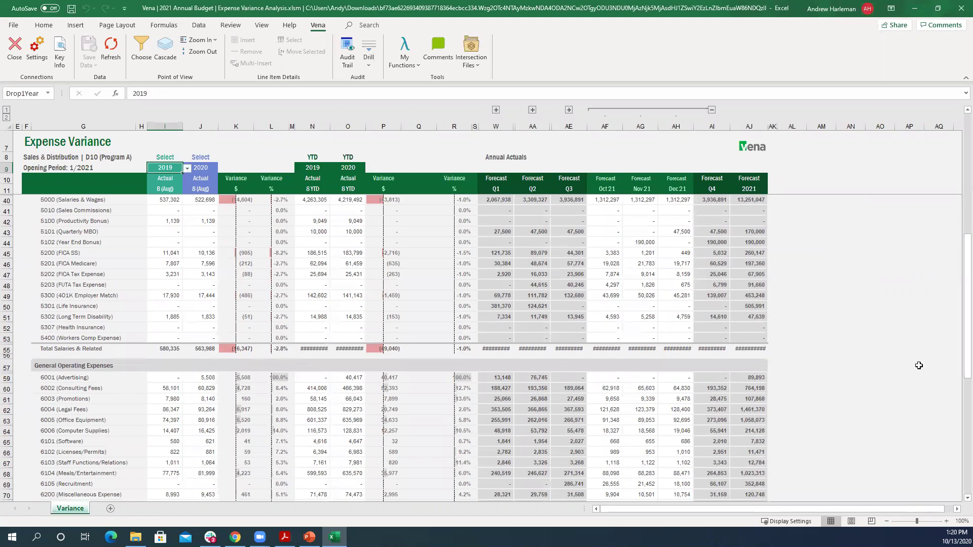
scroll(890, 450, down, 1)
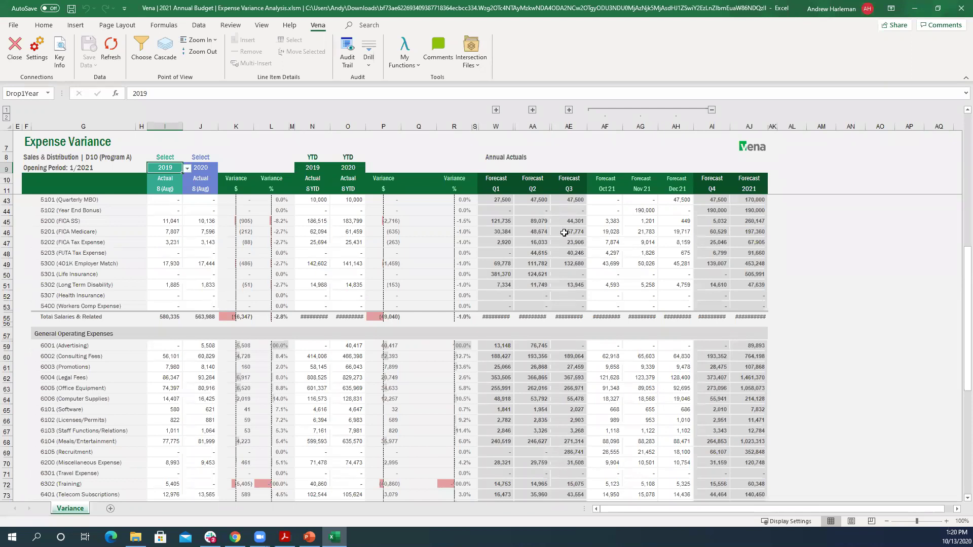
scroll(571, 248, down, 1)
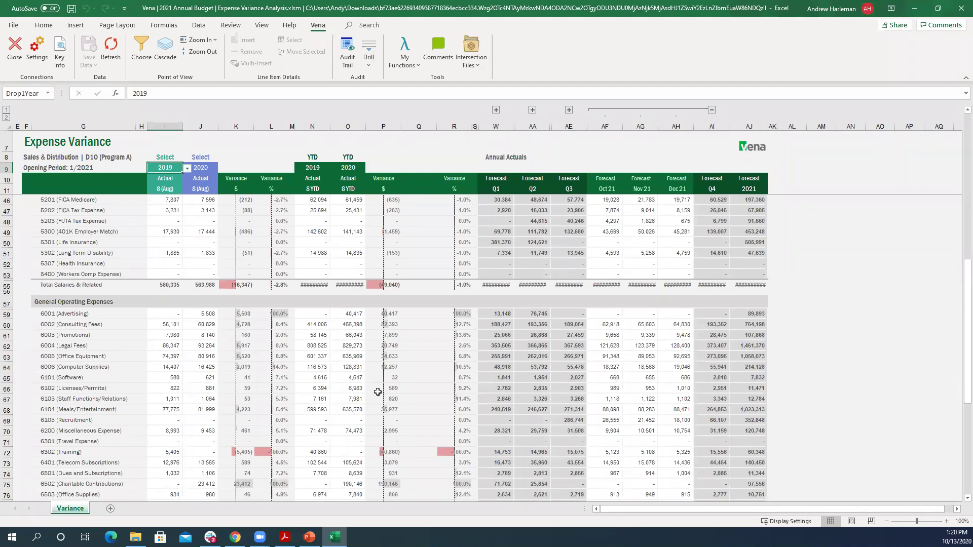
scroll(647, 347, up, 1)
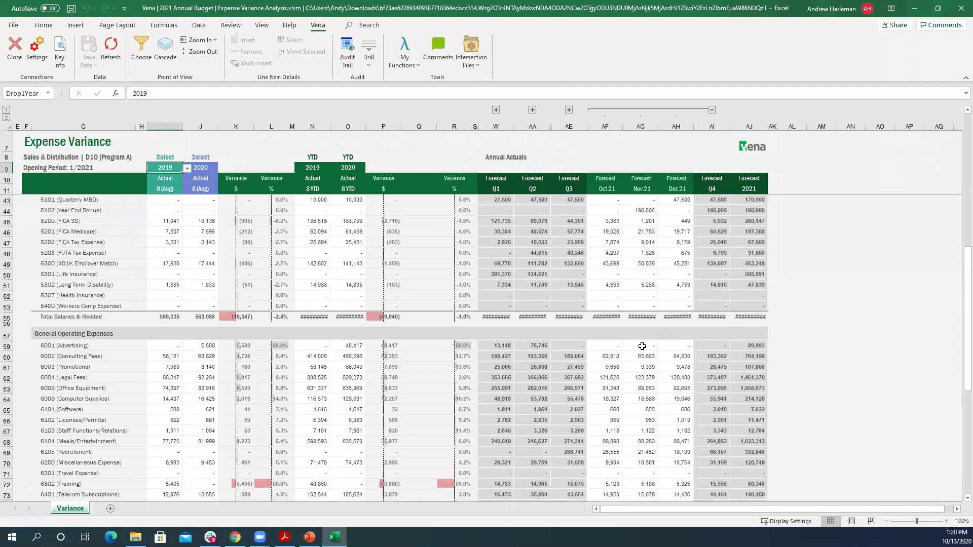
click(202, 357)
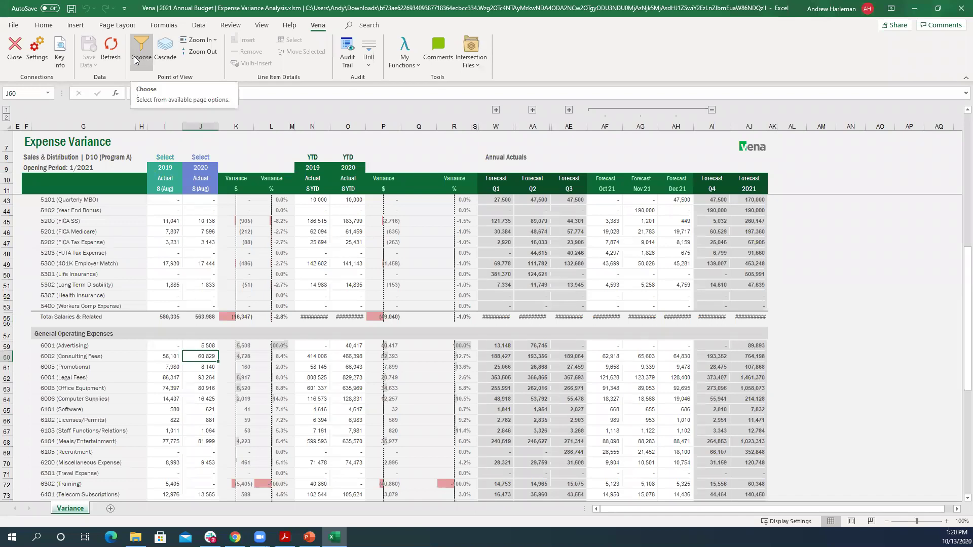
click(368, 56)
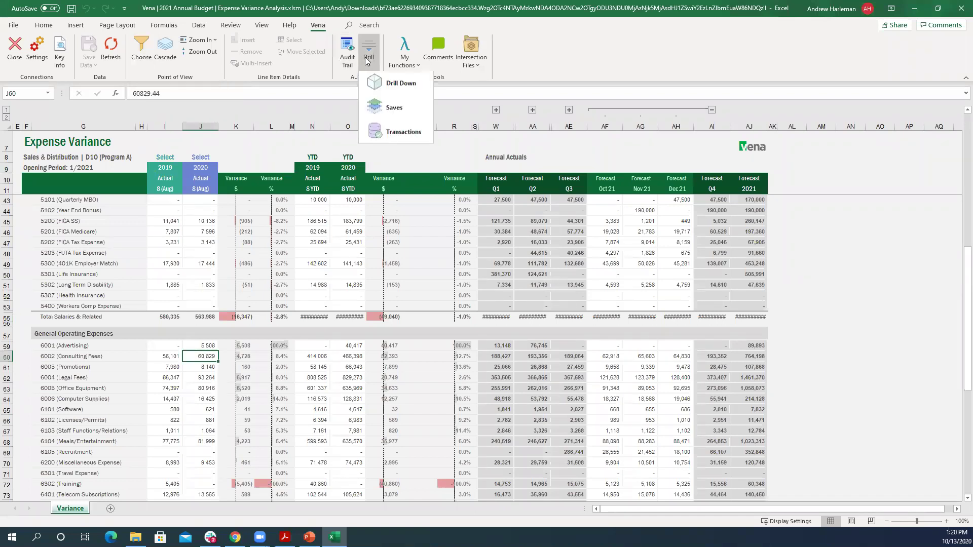
click(403, 134)
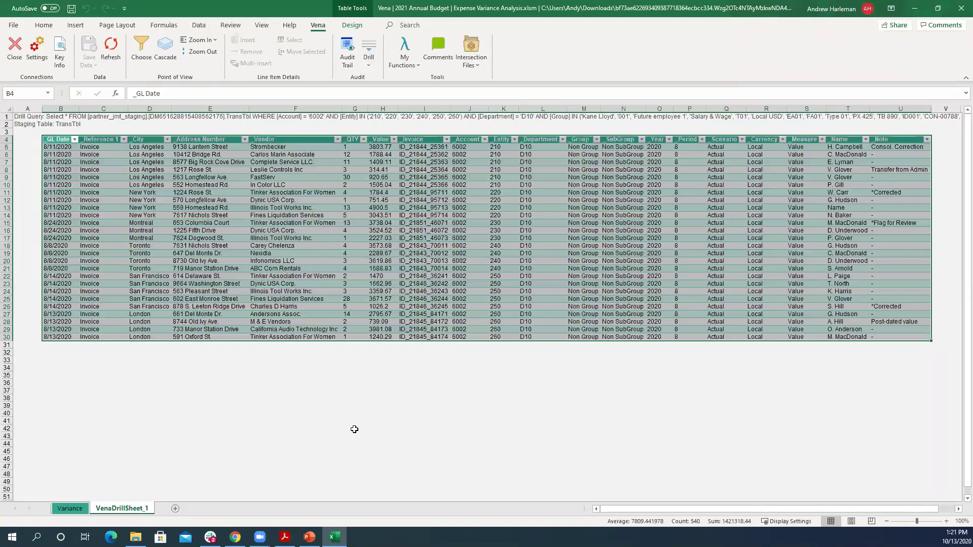
Step: Run Drill Down on the same August 2020 consulting fees cell from the Variance sheet, and return to that sheet
click(68, 509)
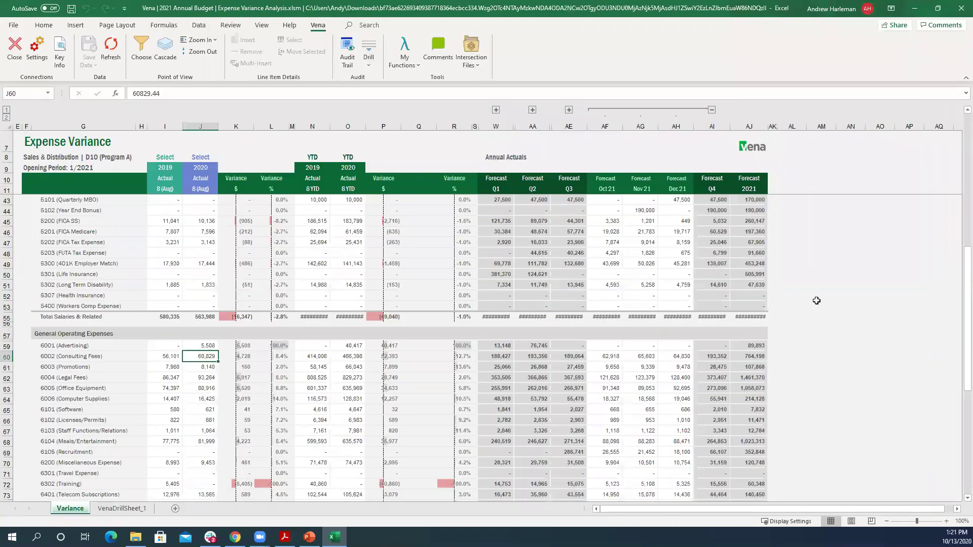
click(369, 58)
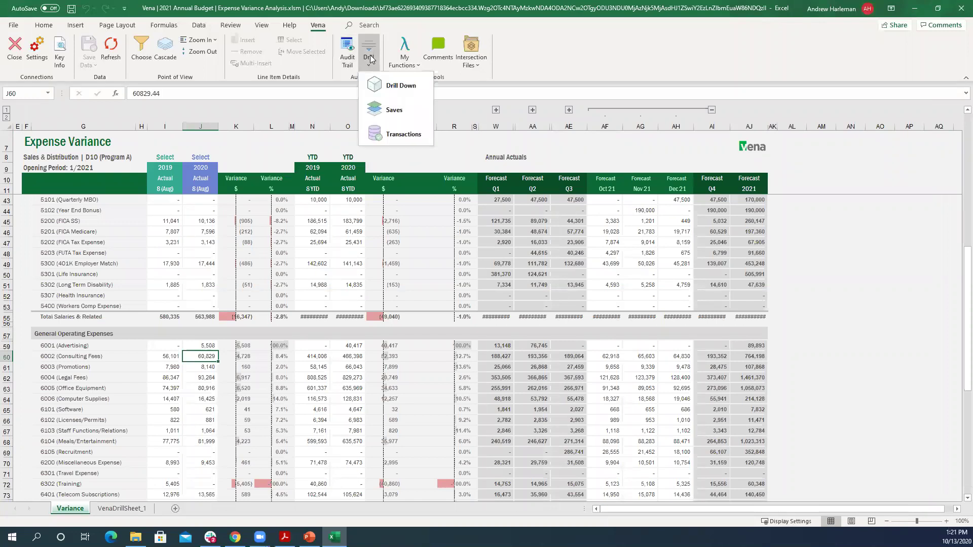
click(394, 85)
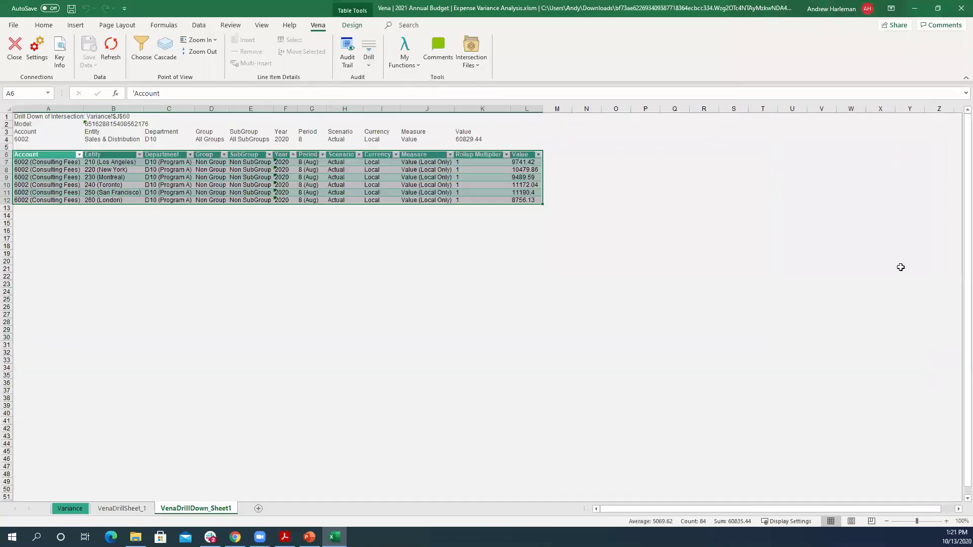
click(312, 291)
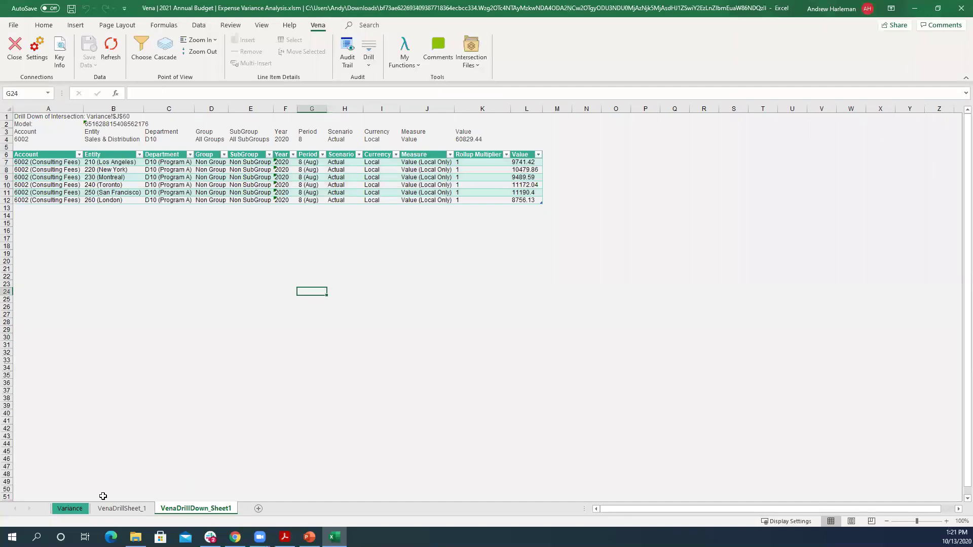
click(71, 510)
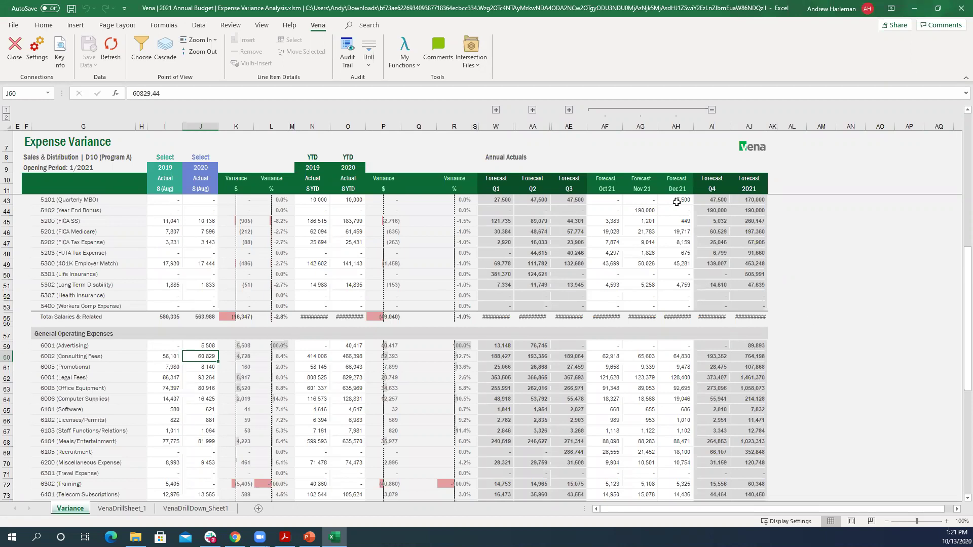
Step: Switch to Vena in the browser and open Exec Dashboard.pptx in PowerPoint Online for All Entities, 2020, Full Year
click(234, 536)
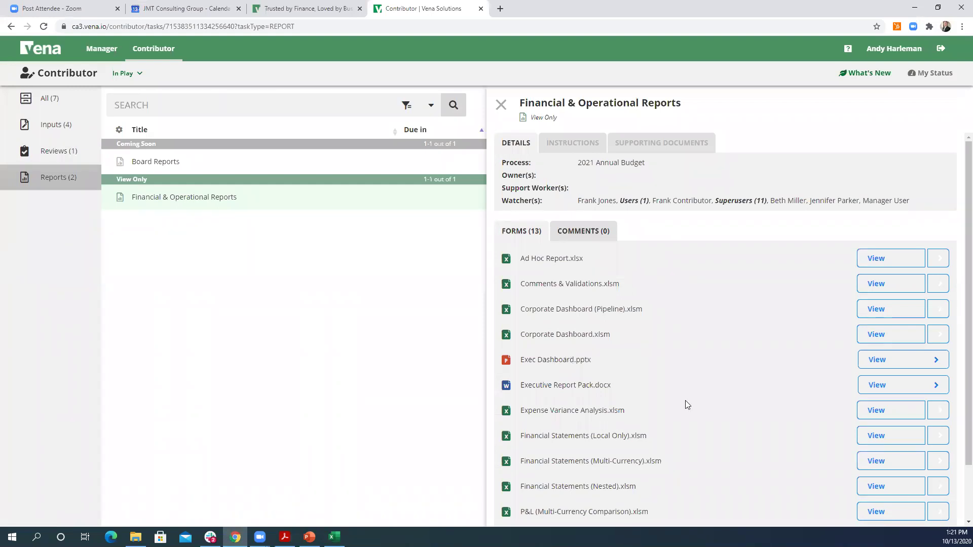
scroll(686, 403, down, 2)
scroll(684, 403, up, 2)
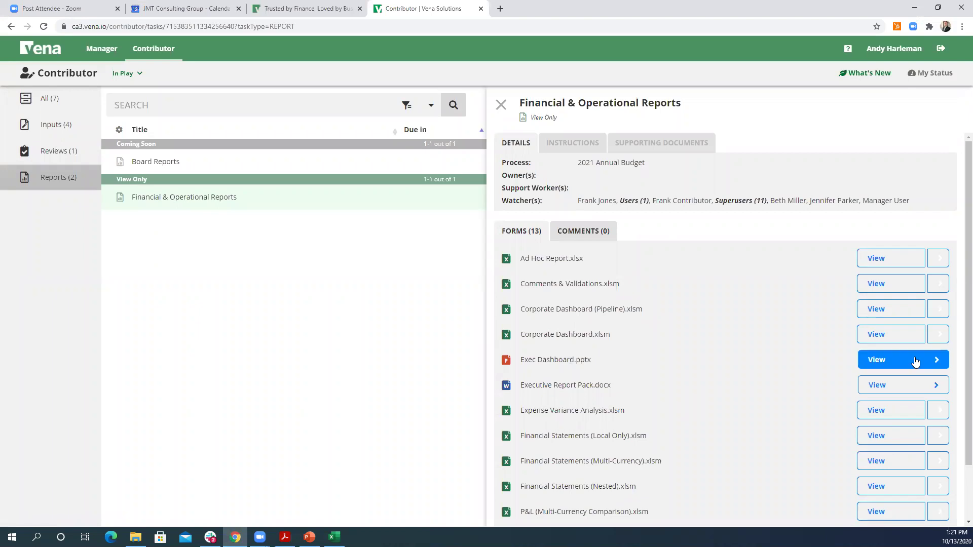
click(903, 360)
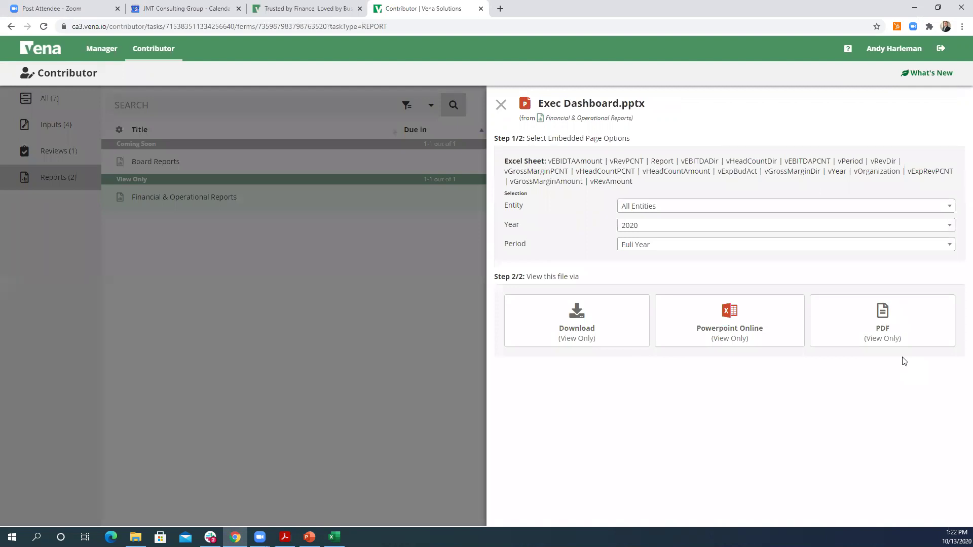
click(727, 324)
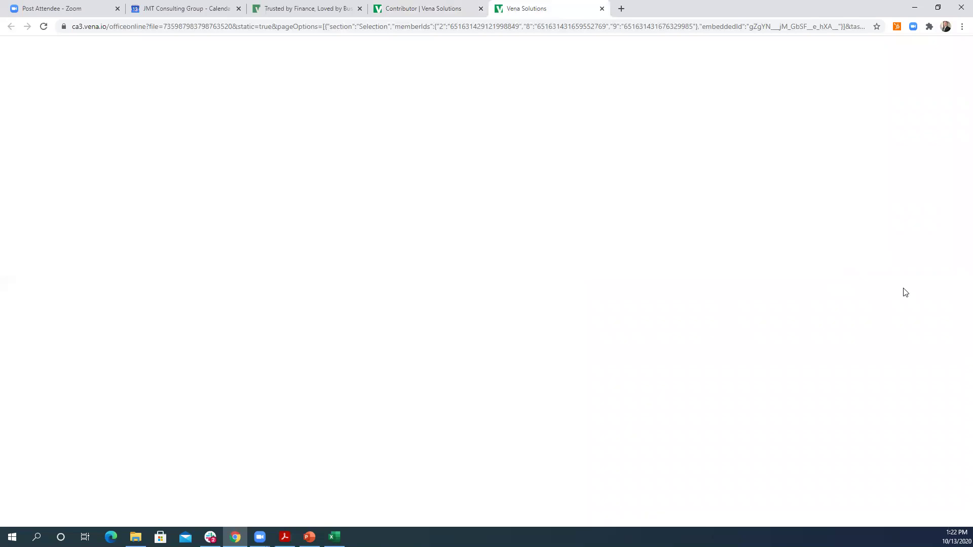